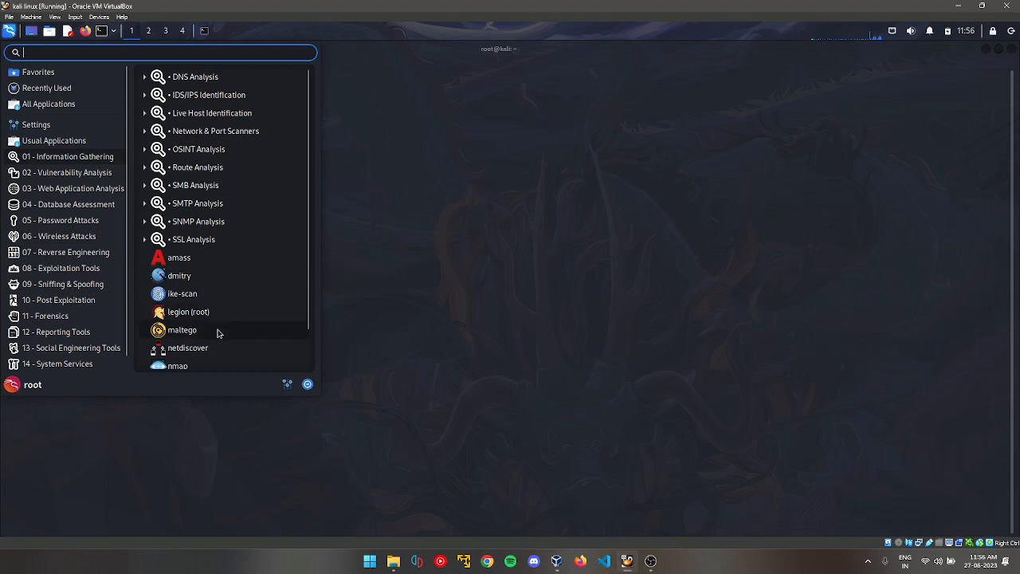
Run the maltego command in the Kali terminal to launch Maltego 4.4.1.
click(389, 290)
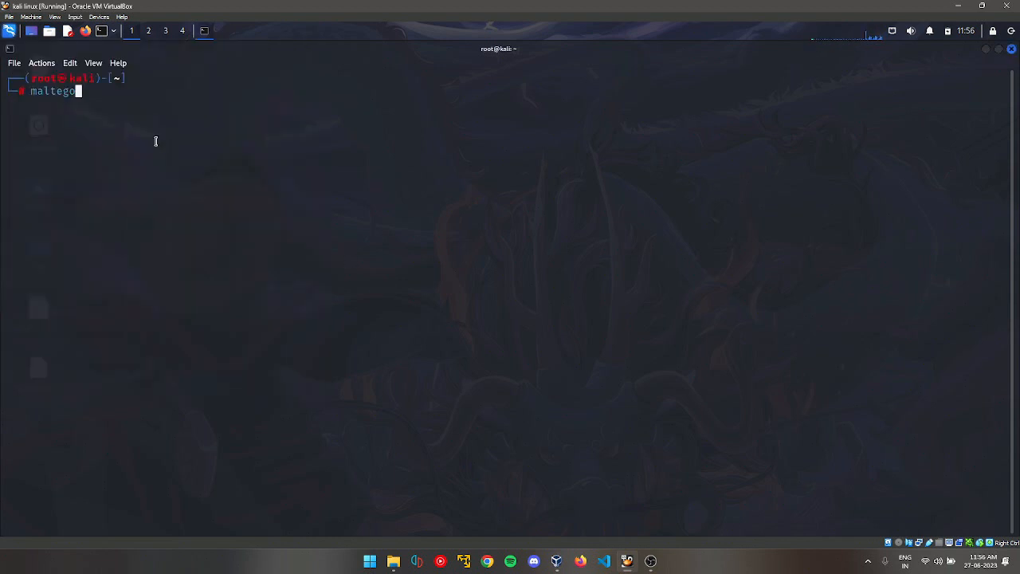
key(Return)
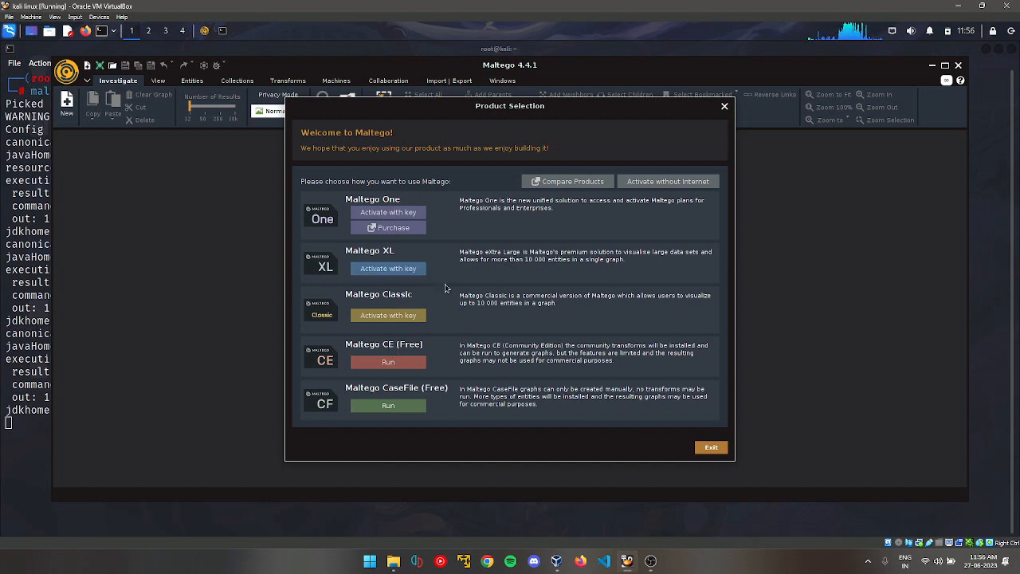
Run Maltego CE (Free), accept the license agreement, and continue to the Login step.
click(382, 366)
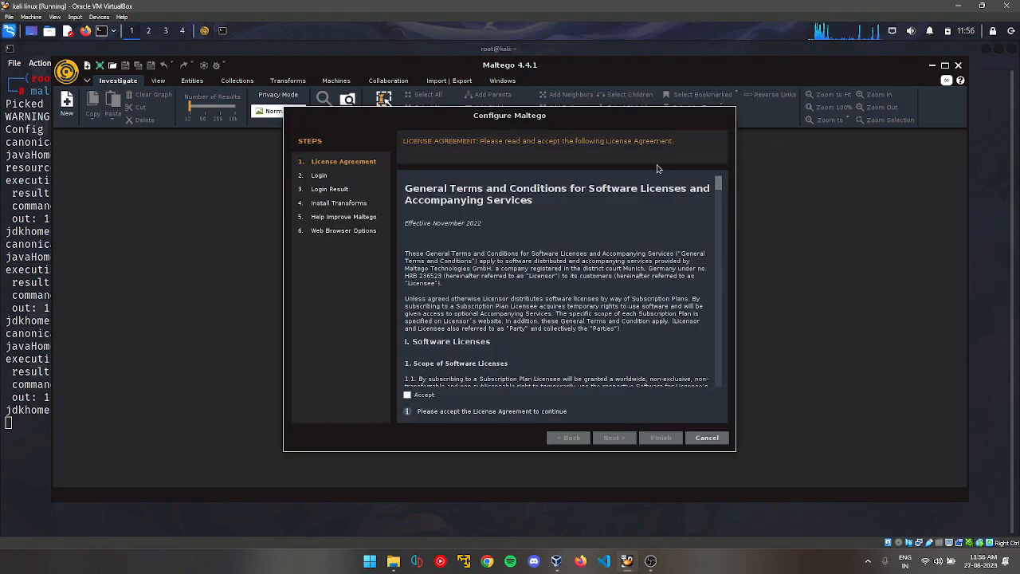
click(409, 398)
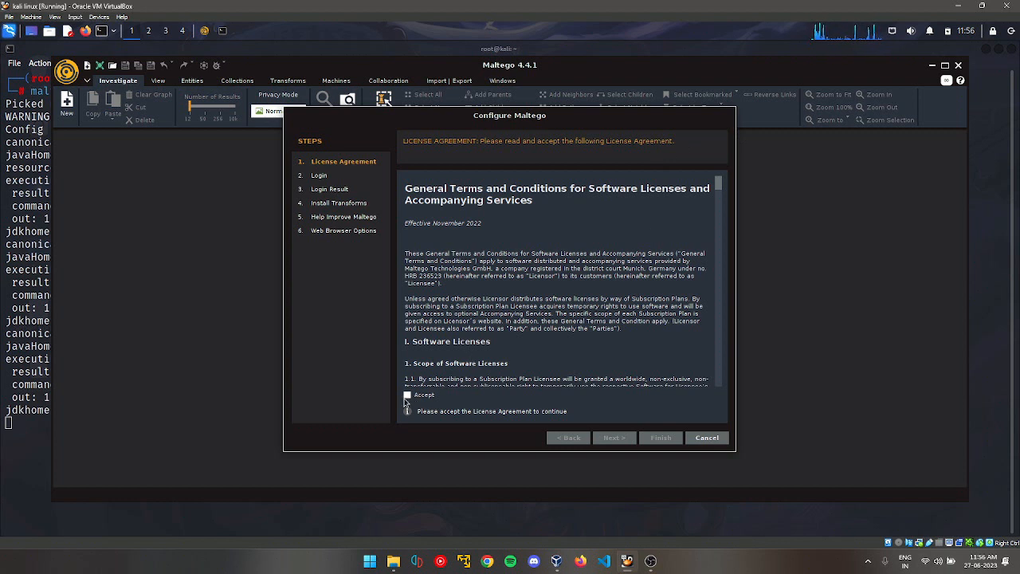
click(615, 439)
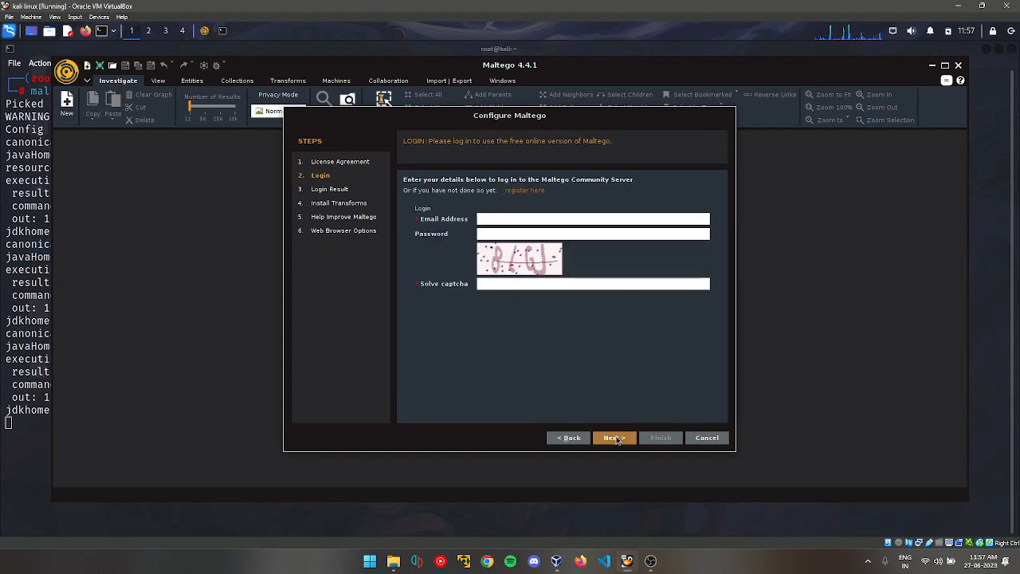
Sign in with the account e-mail, the account password and the displayed captcha code.
click(513, 219)
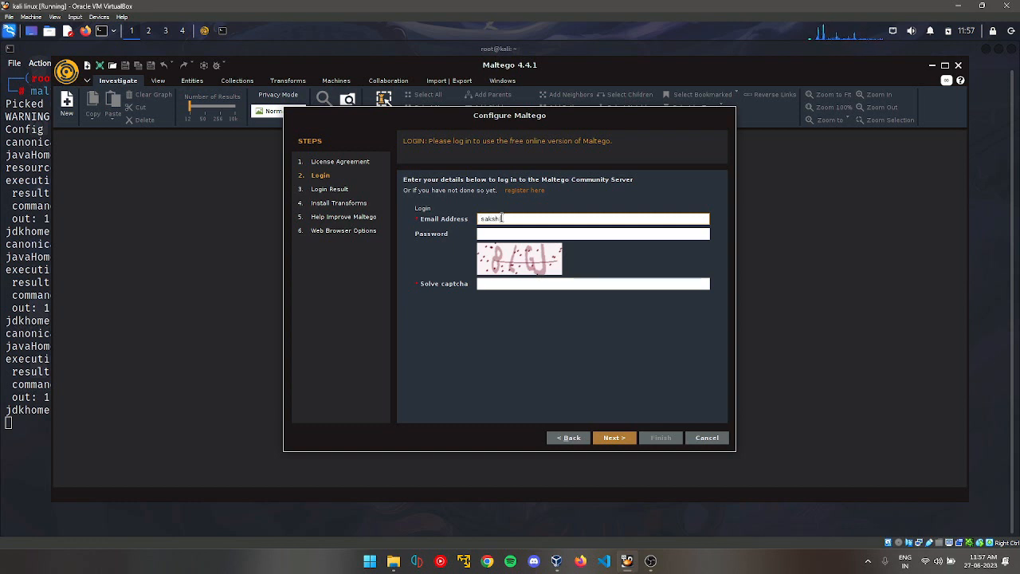
click(505, 234)
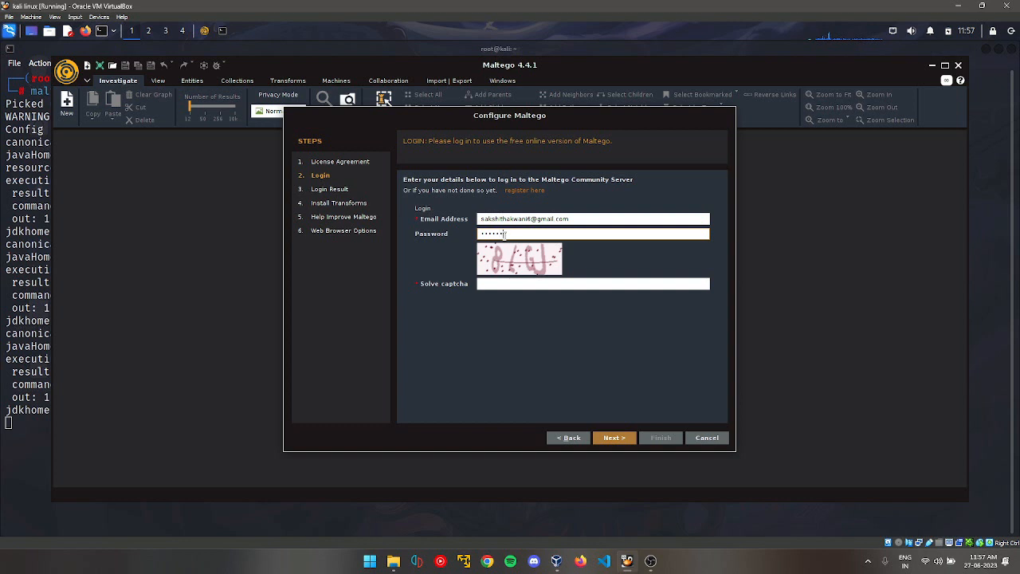
text(*)
click(510, 283)
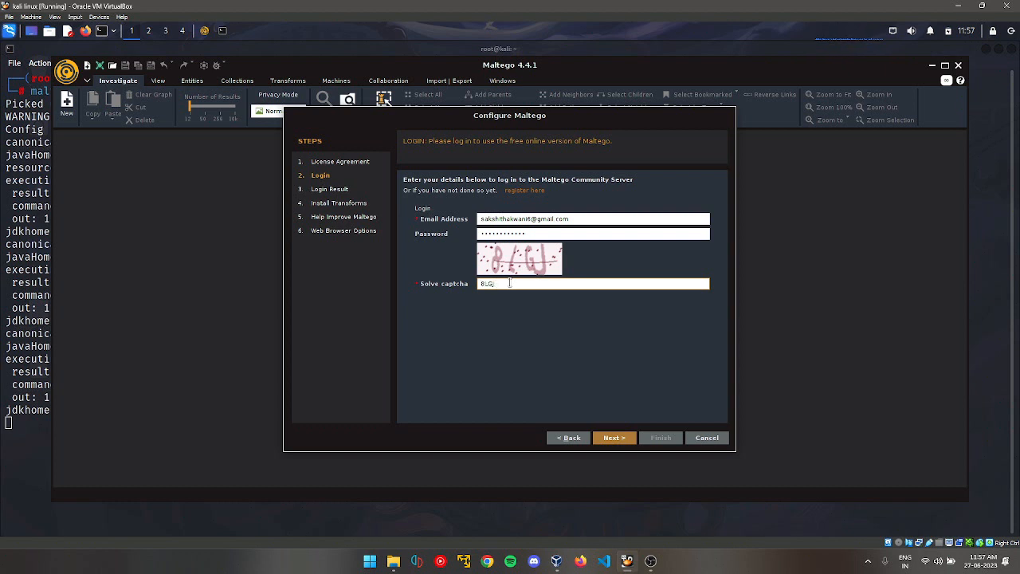
text(8LGJ)
click(612, 438)
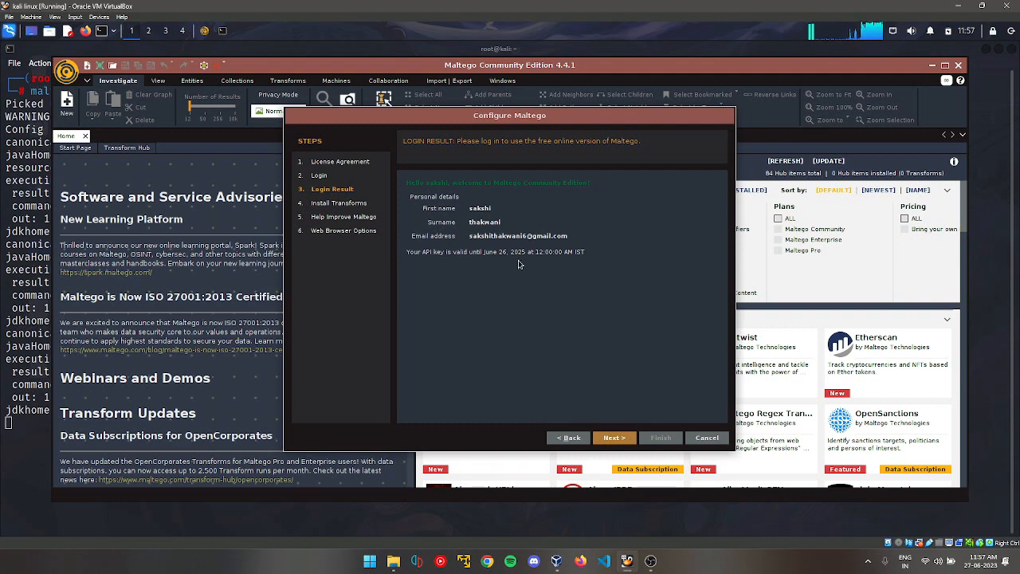
Proceed past Login Result, install the transforms, and skip the Help Improve Maltego page.
click(613, 439)
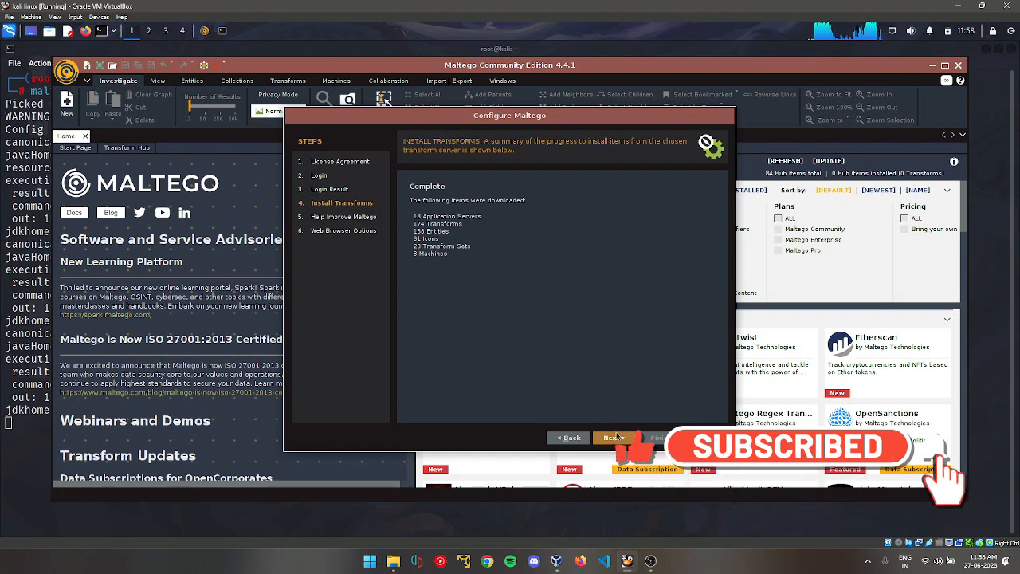
click(609, 440)
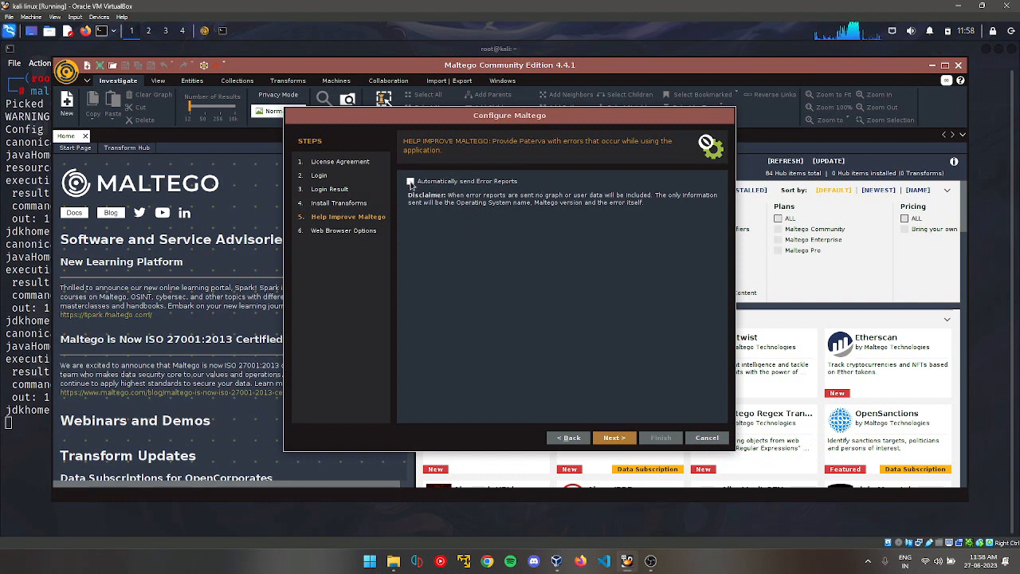
click(612, 438)
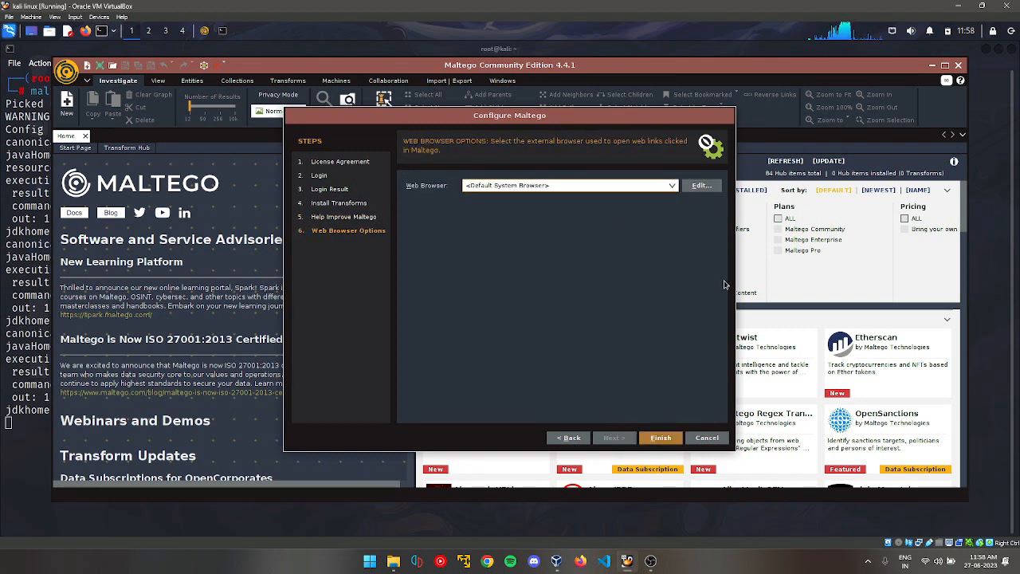
Choose Firefox as the web browser and finish the setup wizard.
click(672, 185)
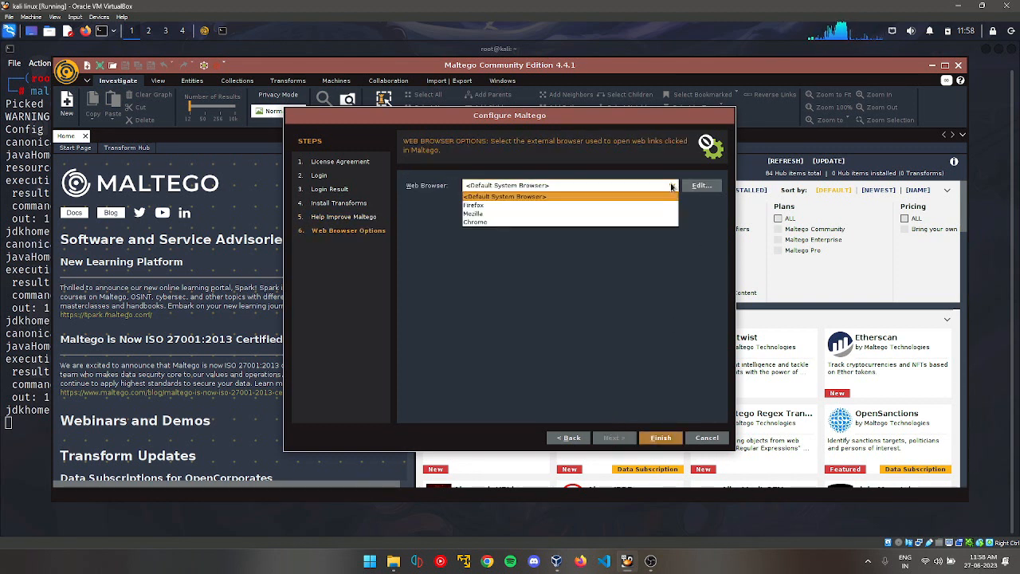
click(500, 207)
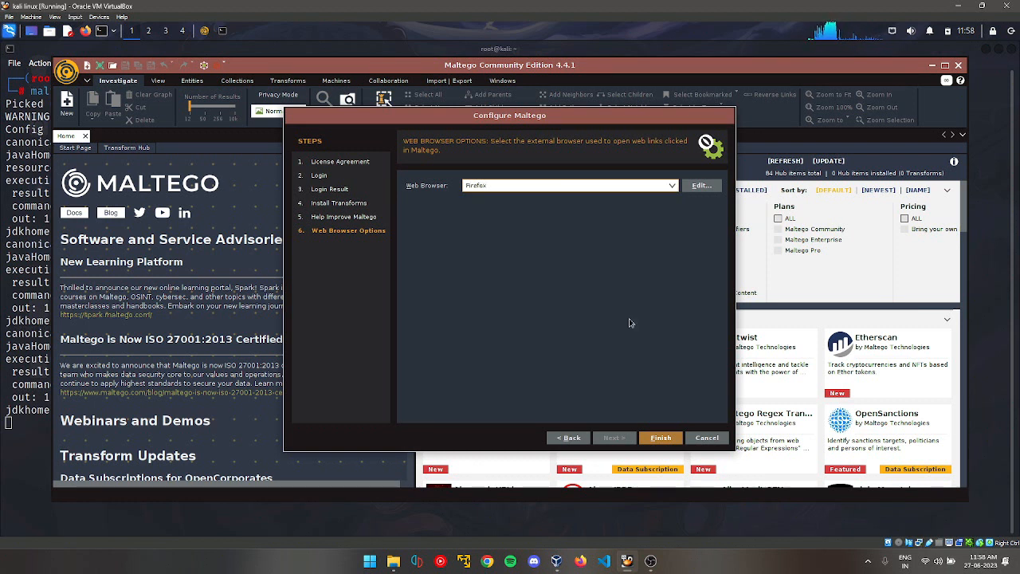
click(660, 437)
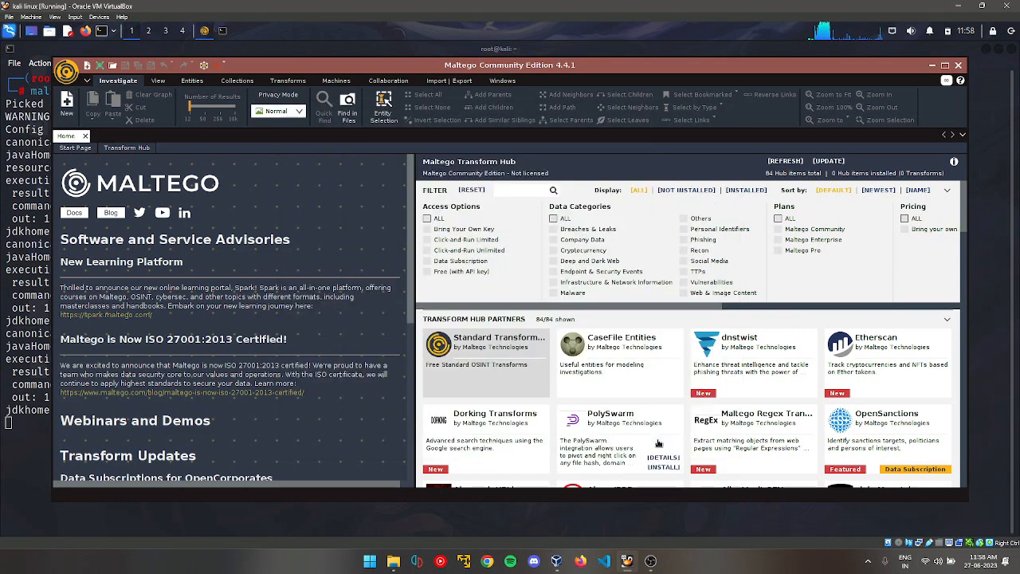
Maximize the Maltego window, scroll through the 84-item Transform Hub, and create new graphs.
click(945, 66)
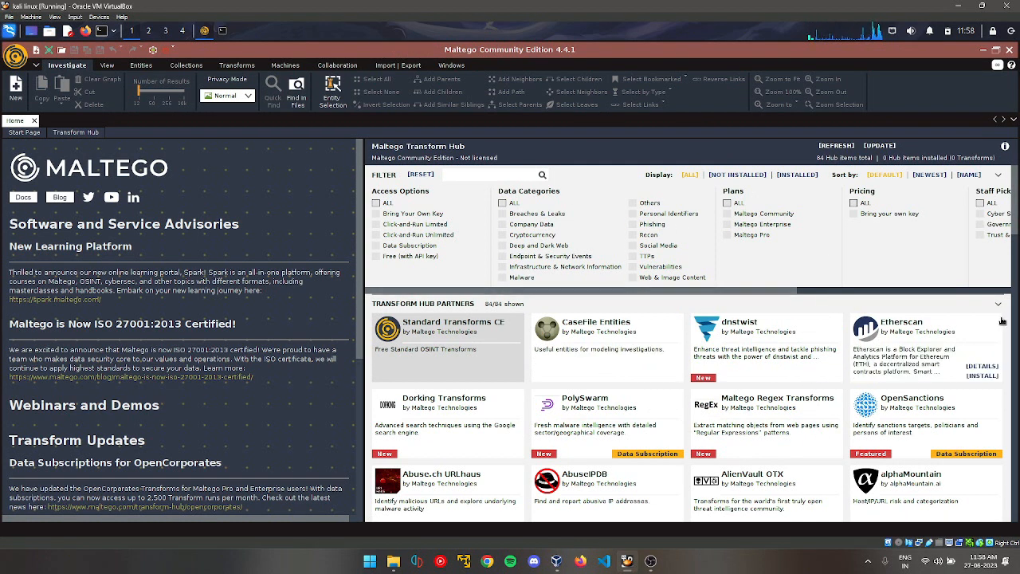
drag(1016, 228, 1016, 315)
scroll(1015, 315, down, 3)
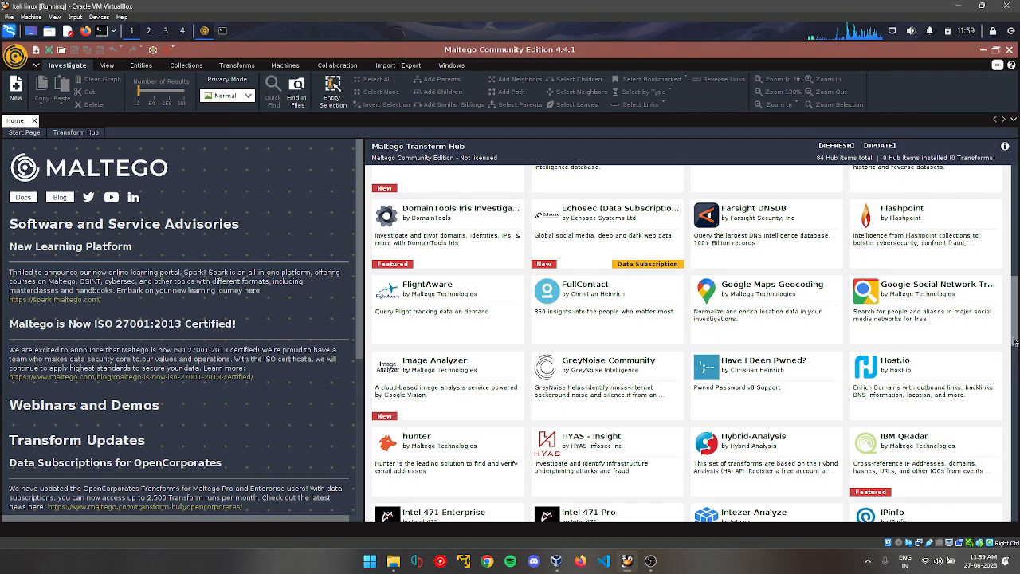
scroll(1017, 383, down, 8)
drag(1019, 403, 1011, 253)
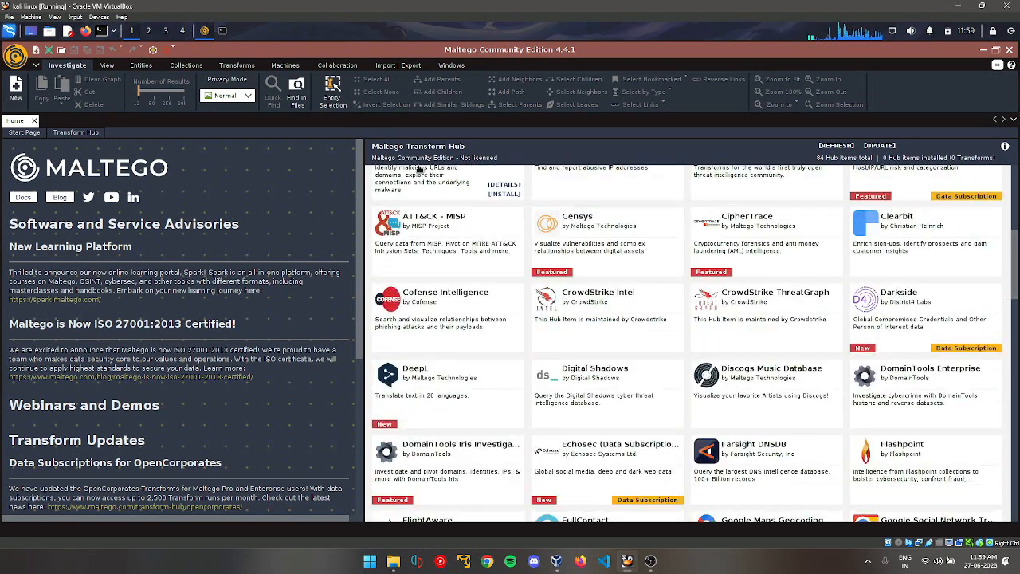
click(35, 53)
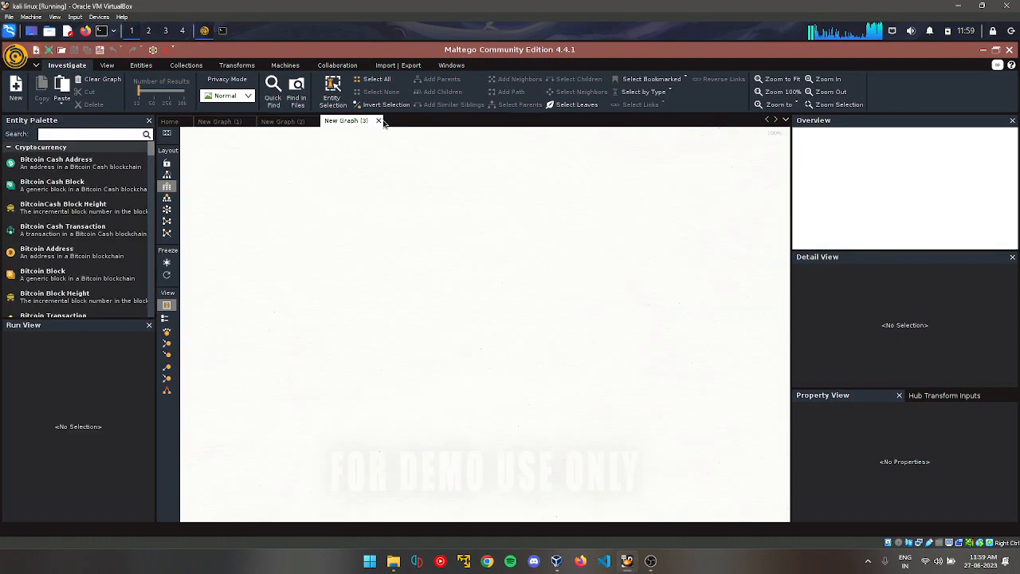
click(379, 122)
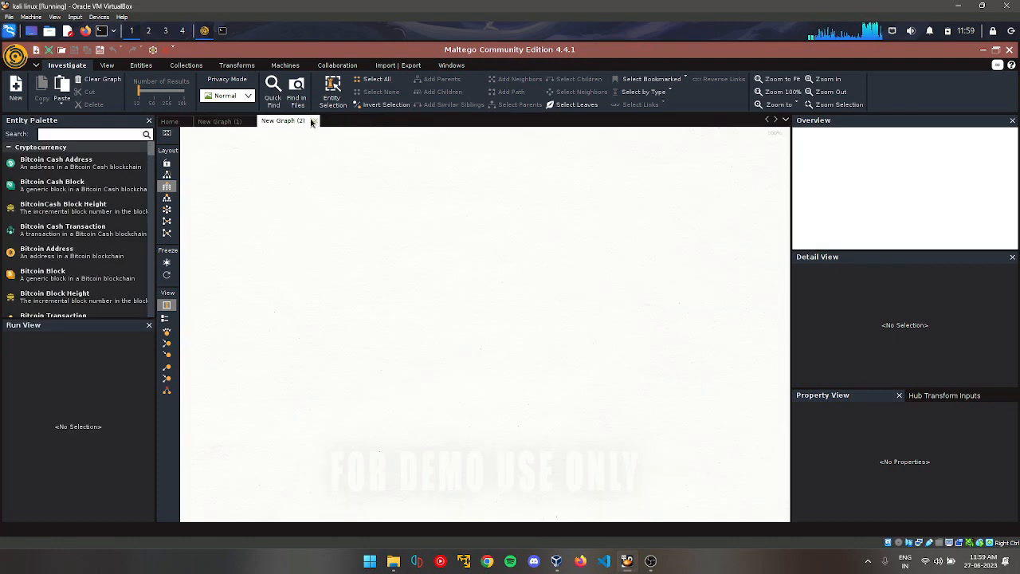
click(315, 121)
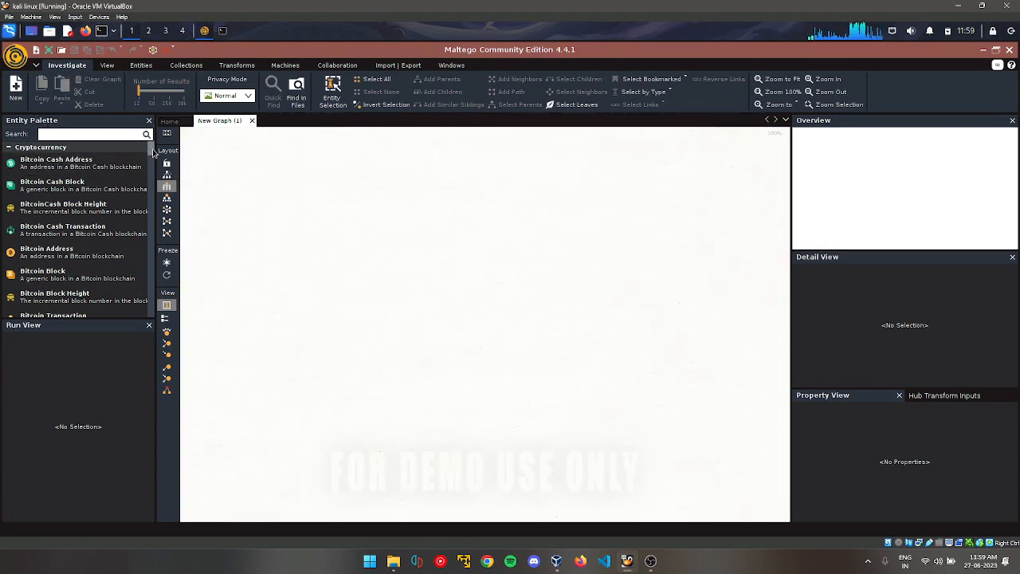
drag(148, 148, 154, 186)
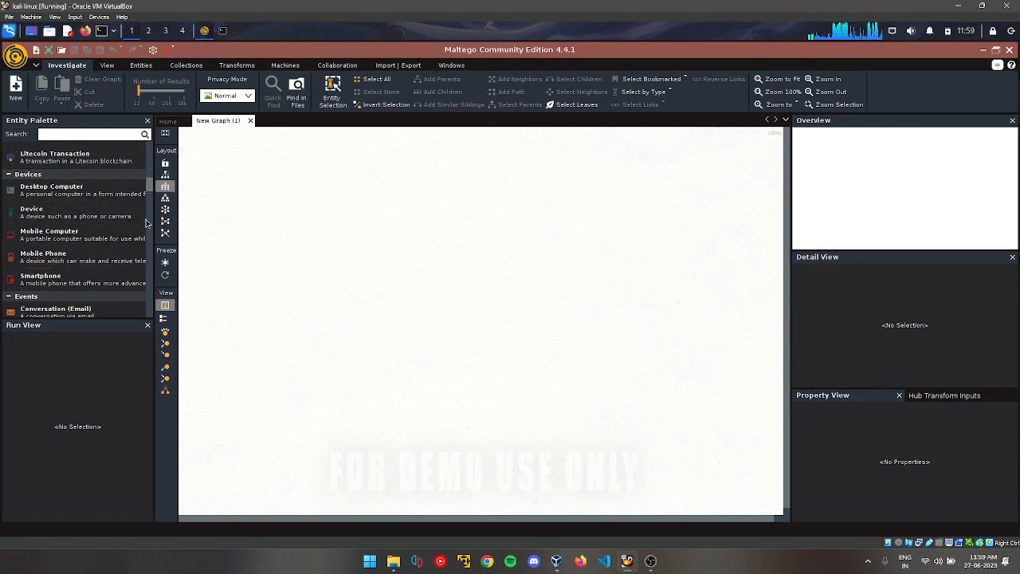
drag(149, 188, 156, 223)
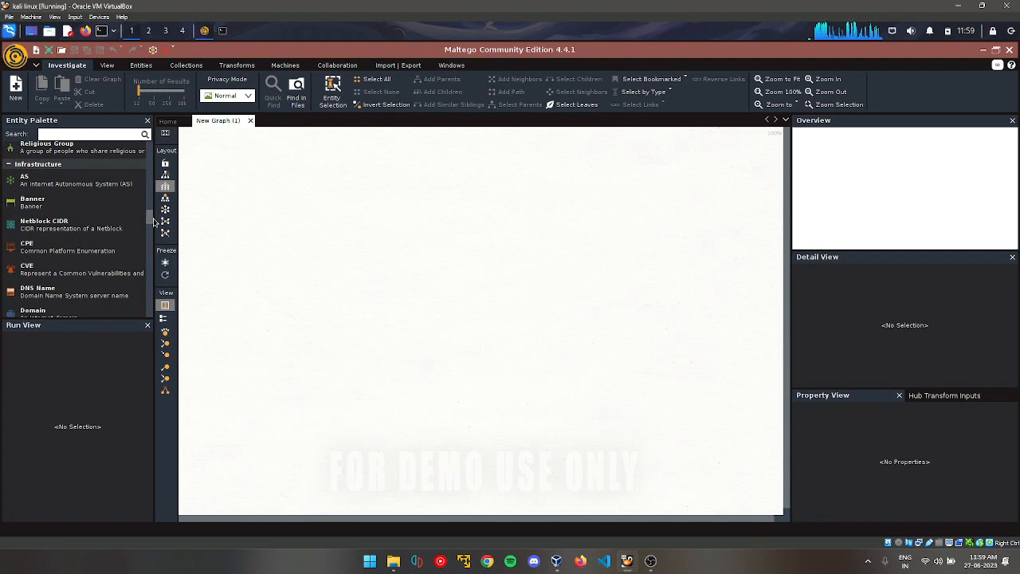
drag(148, 221, 153, 246)
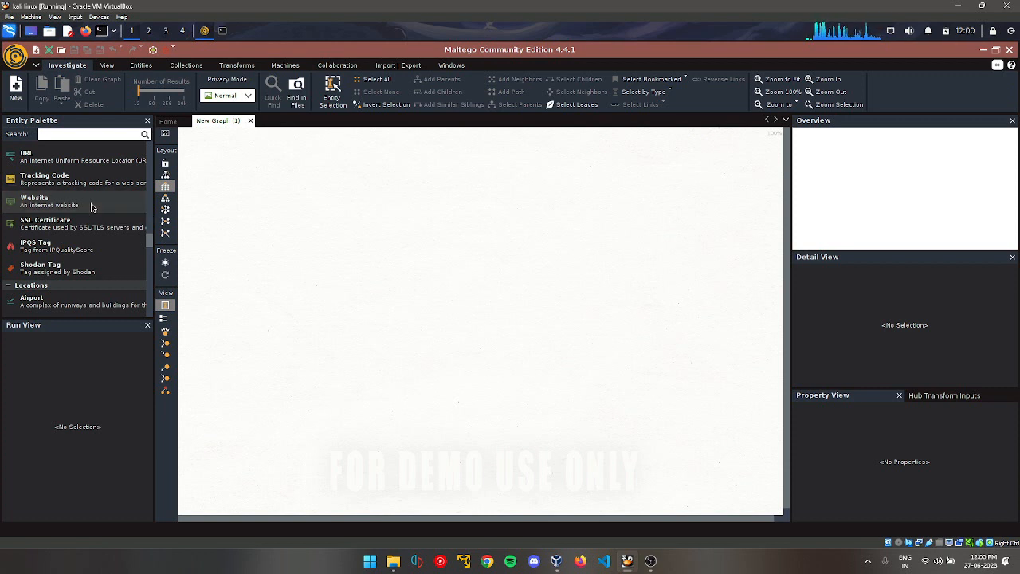
drag(91, 207, 428, 258)
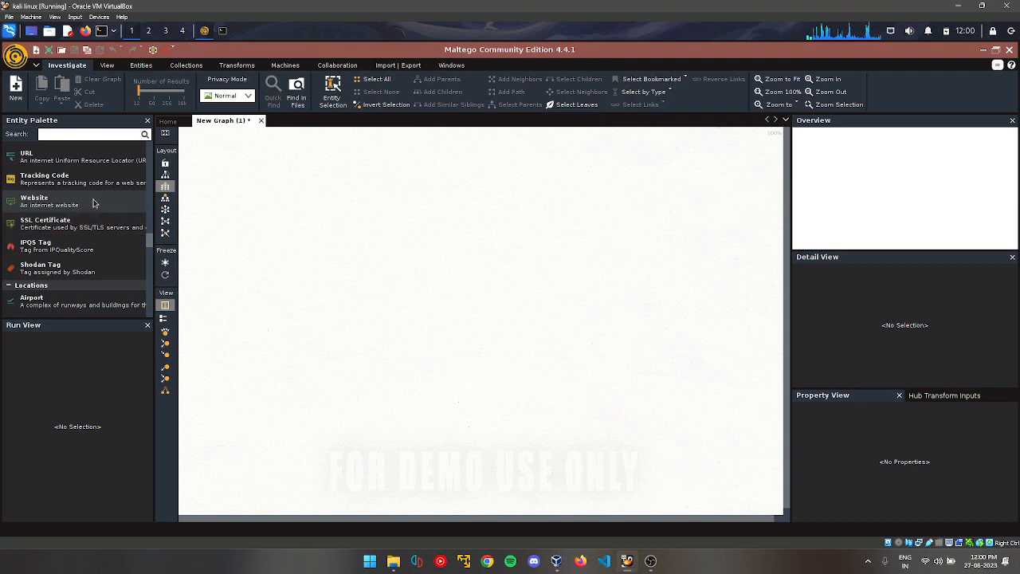
drag(92, 204, 265, 225)
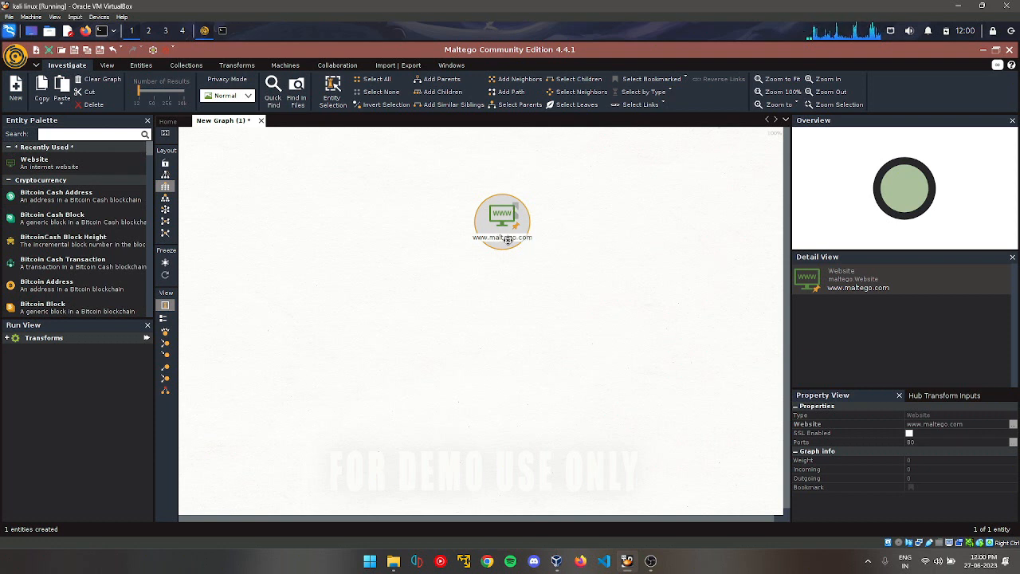
click(584, 243)
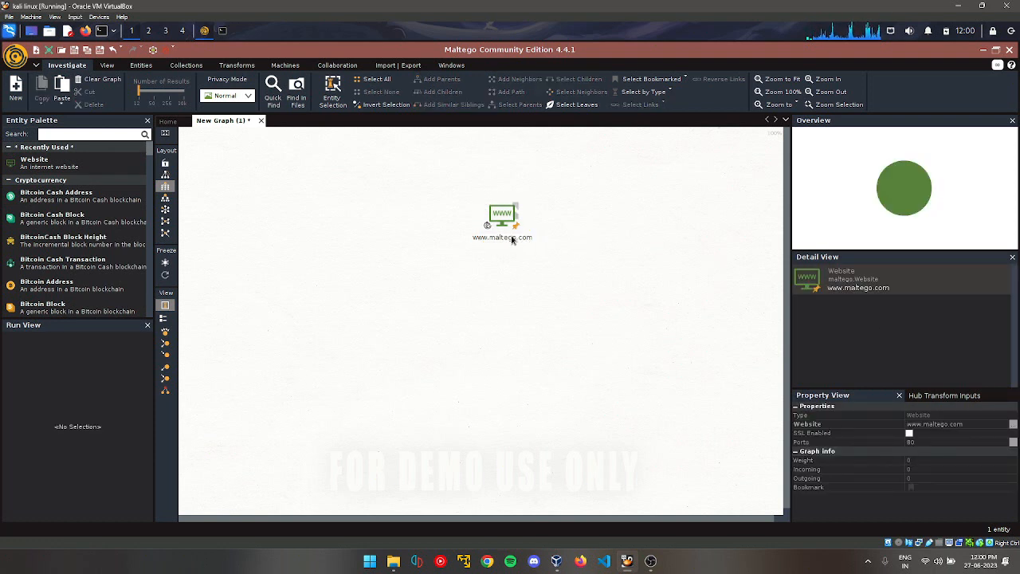
click(512, 241)
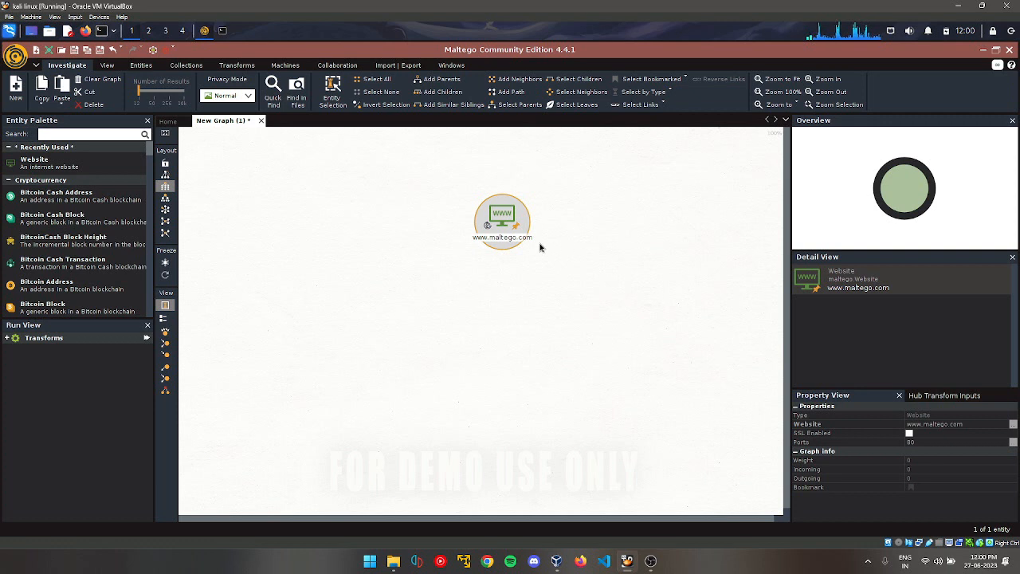
click(494, 238)
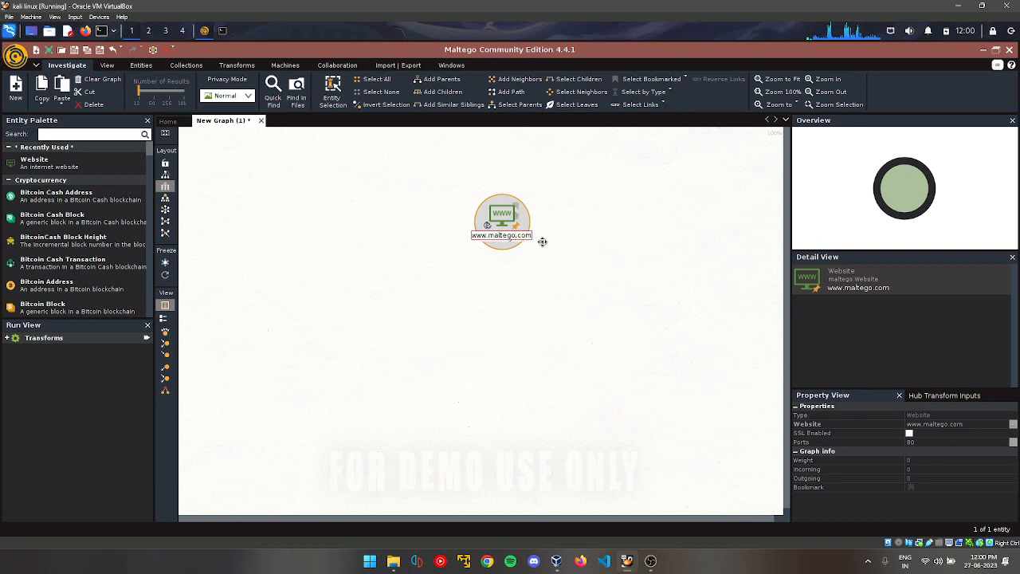
key(BackSpace)
key(BackSpace)
key(BackSpace)
key(BackSpace)
key(BackSpace)
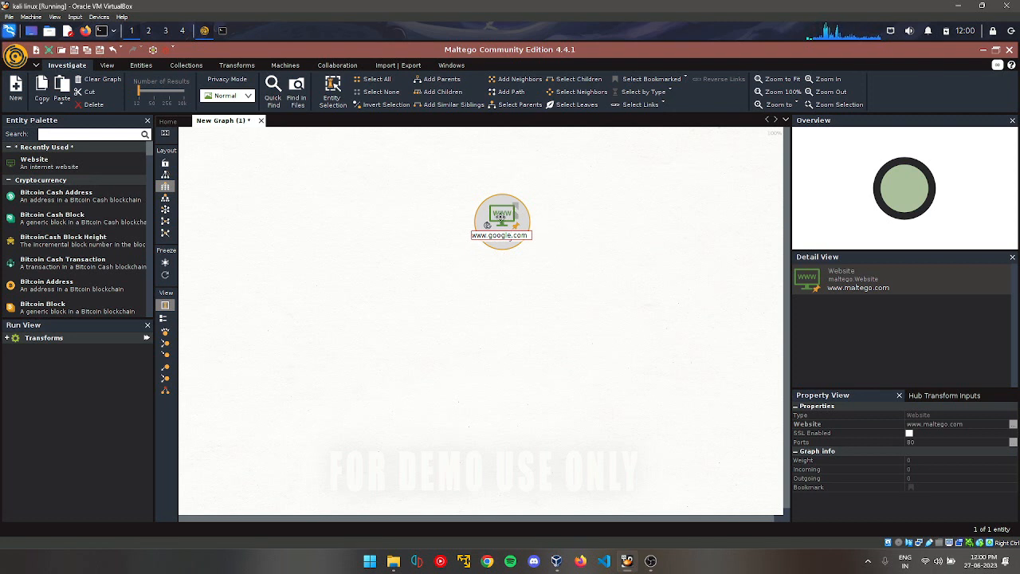
key(Return)
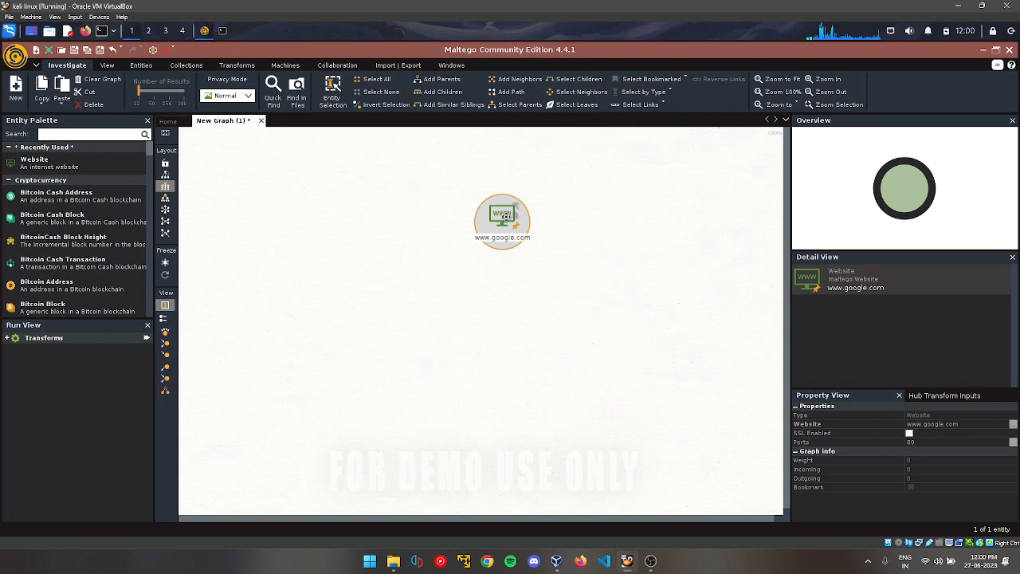
right_click(507, 219)
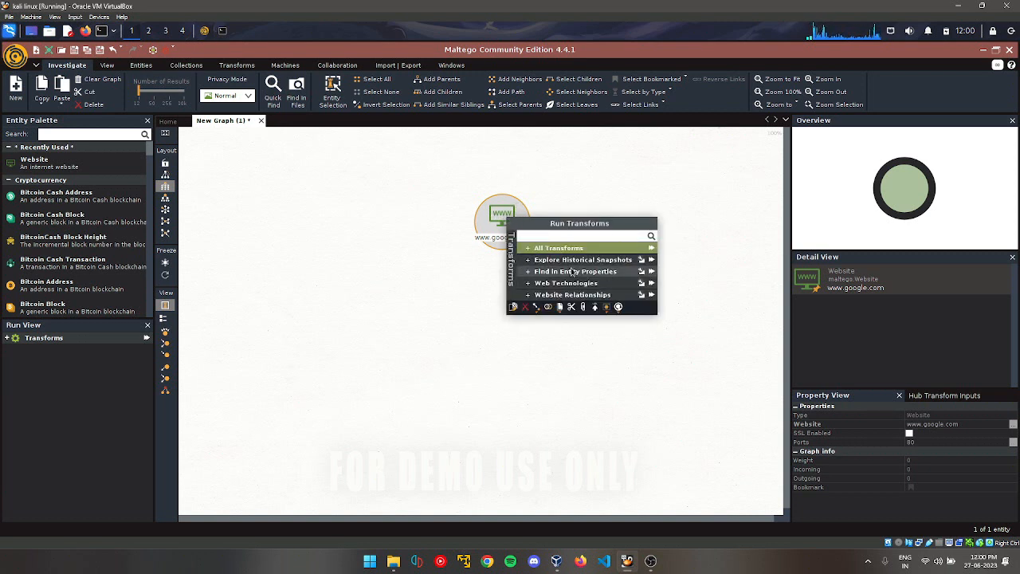
click(528, 252)
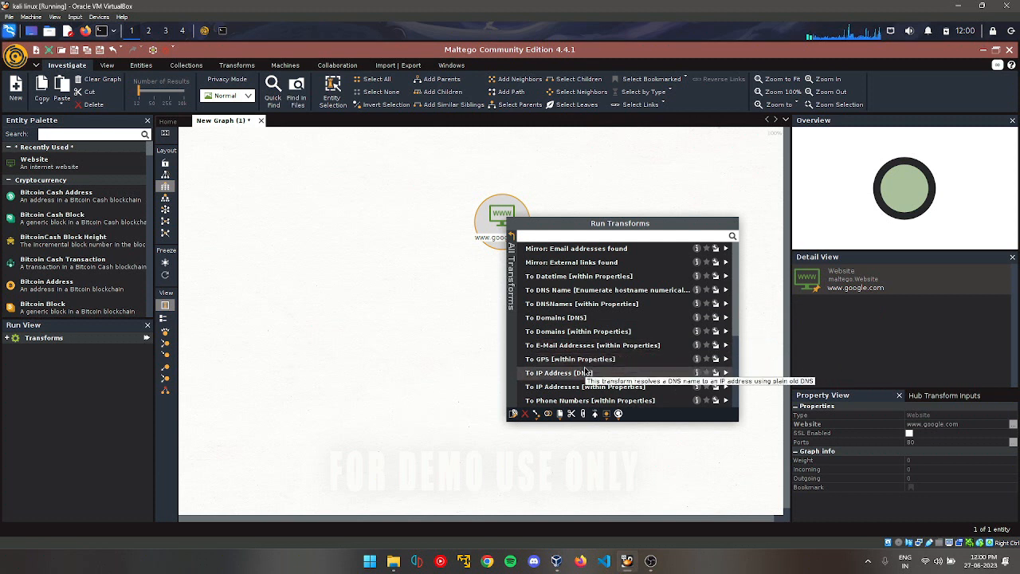
click(724, 377)
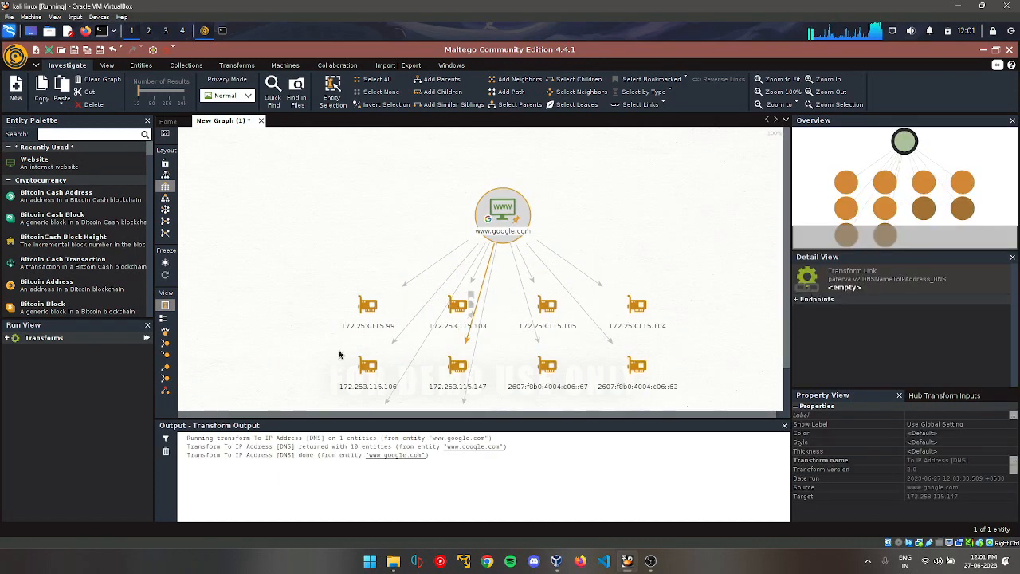
click(520, 210)
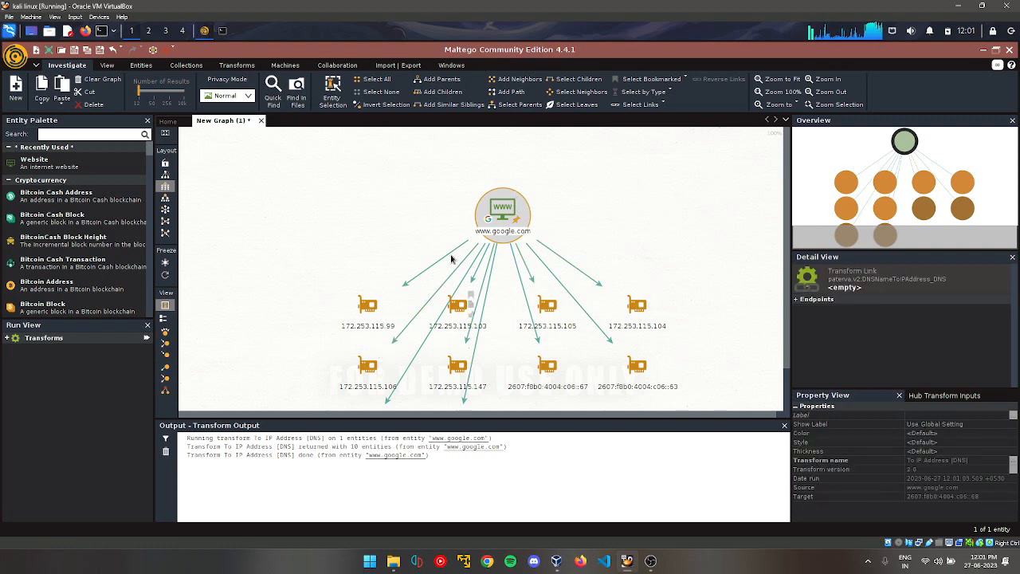
drag(878, 175, 913, 207)
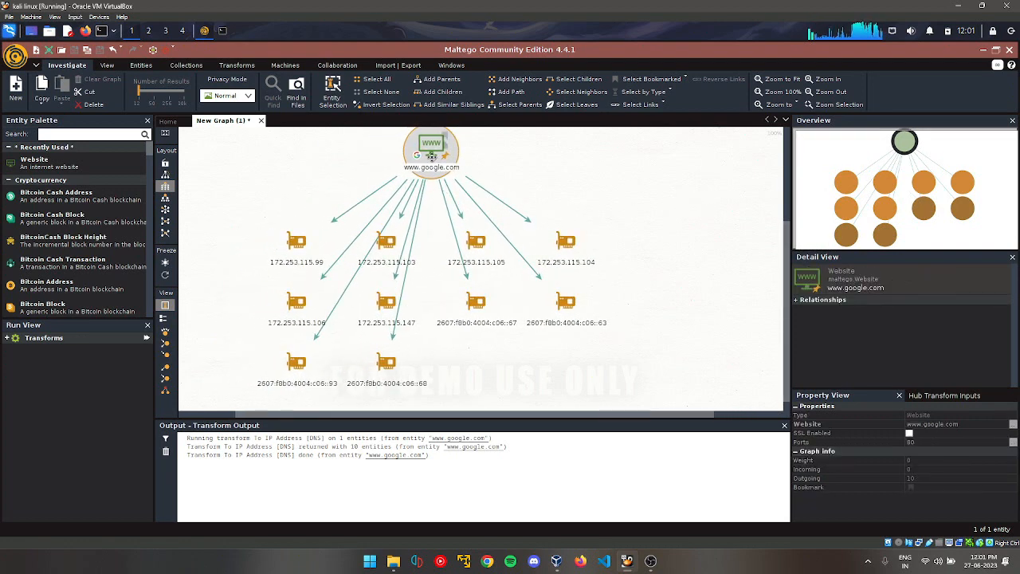
right_click(426, 144)
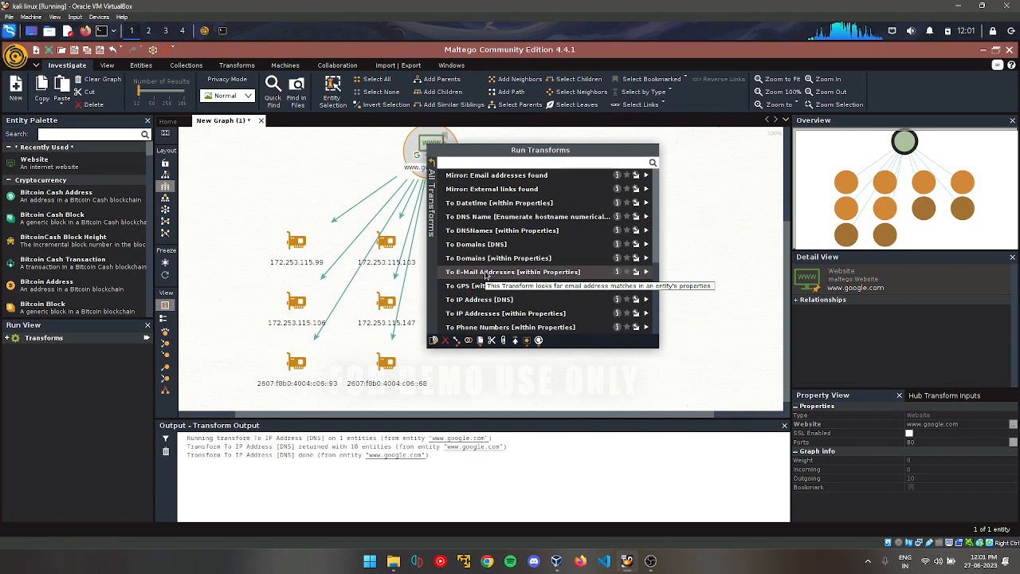
click(487, 272)
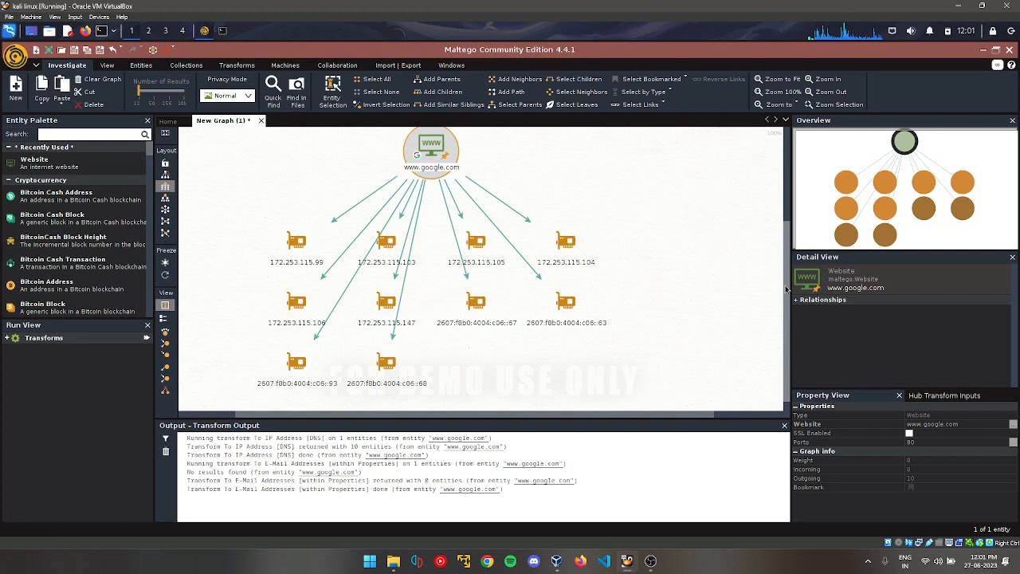
mouse_move(785, 287)
mouse_down()
mouse_move(785, 253)
mouse_move(785, 283)
mouse_up()
click(469, 305)
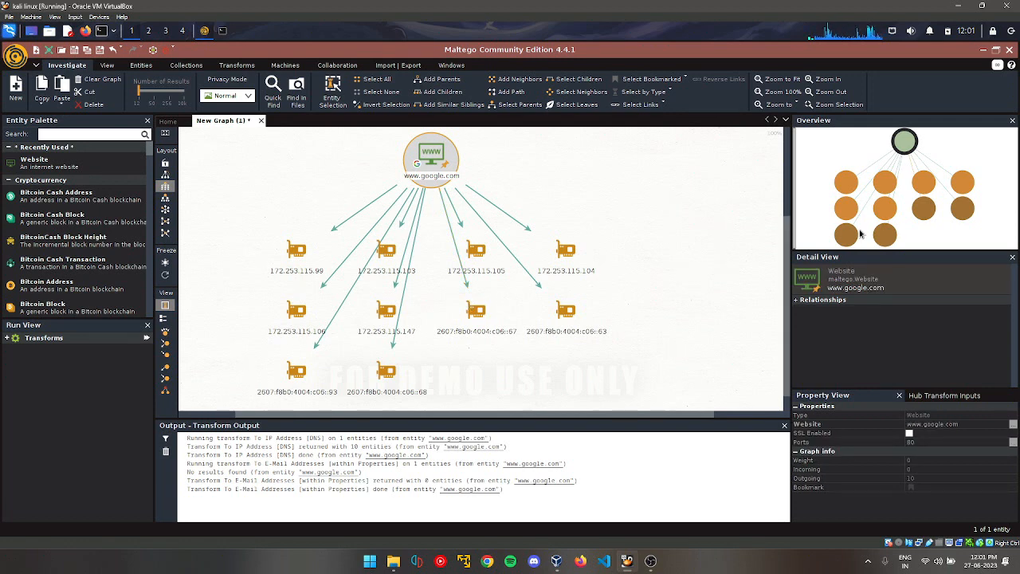
mouse_move(864, 227)
mouse_down()
mouse_move(841, 186)
mouse_move(867, 235)
mouse_move(850, 249)
mouse_move(861, 226)
mouse_up()
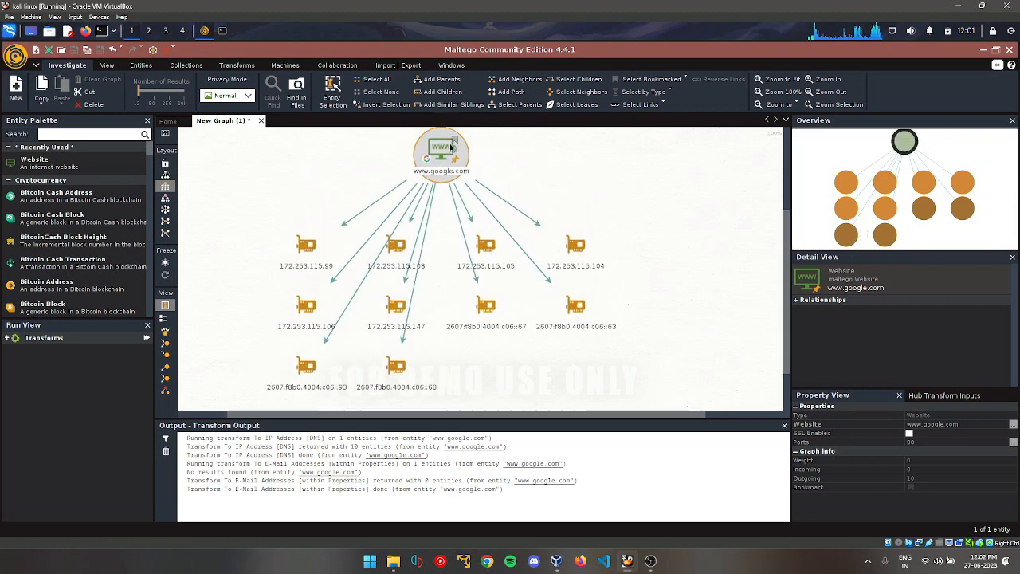
mouse_move(451, 147)
mouse_down()
mouse_move(484, 152)
mouse_move(440, 149)
mouse_up()
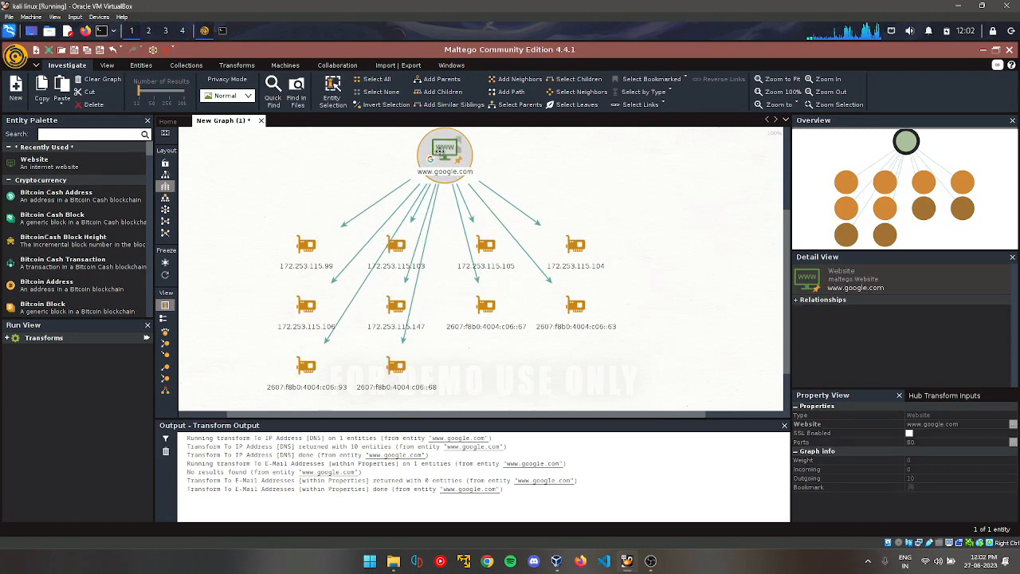
right_click(439, 151)
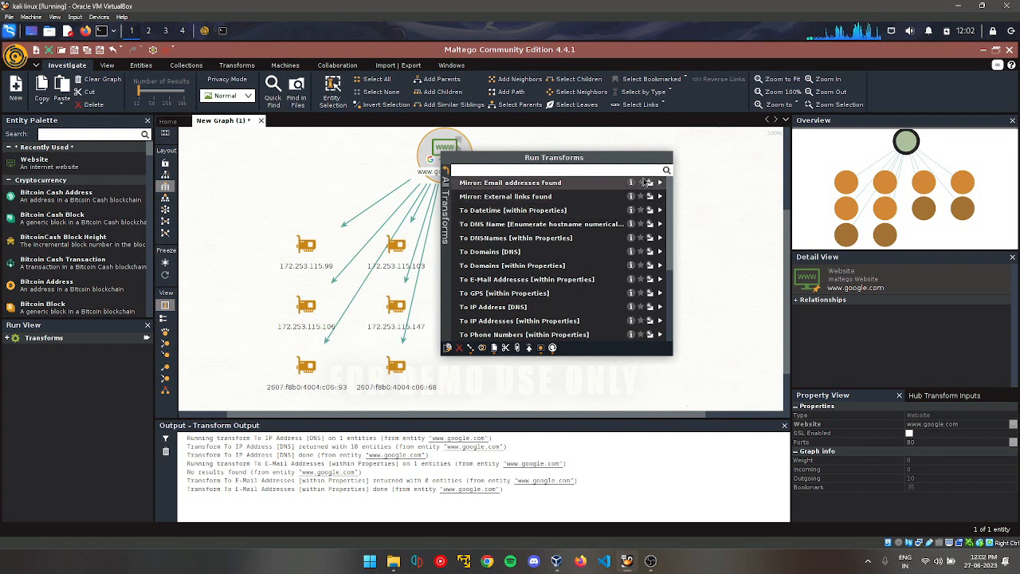
click(658, 183)
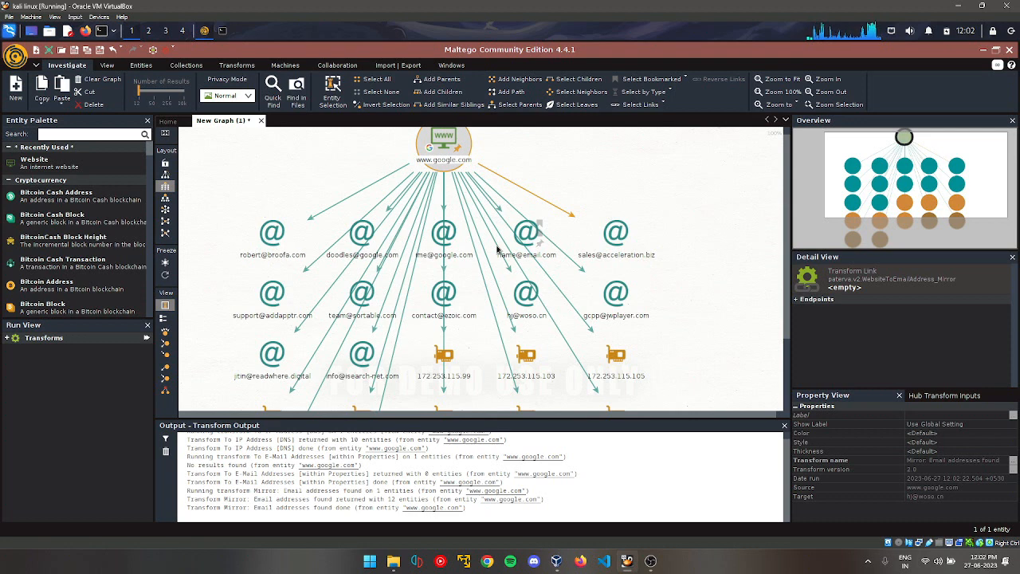
click(165, 198)
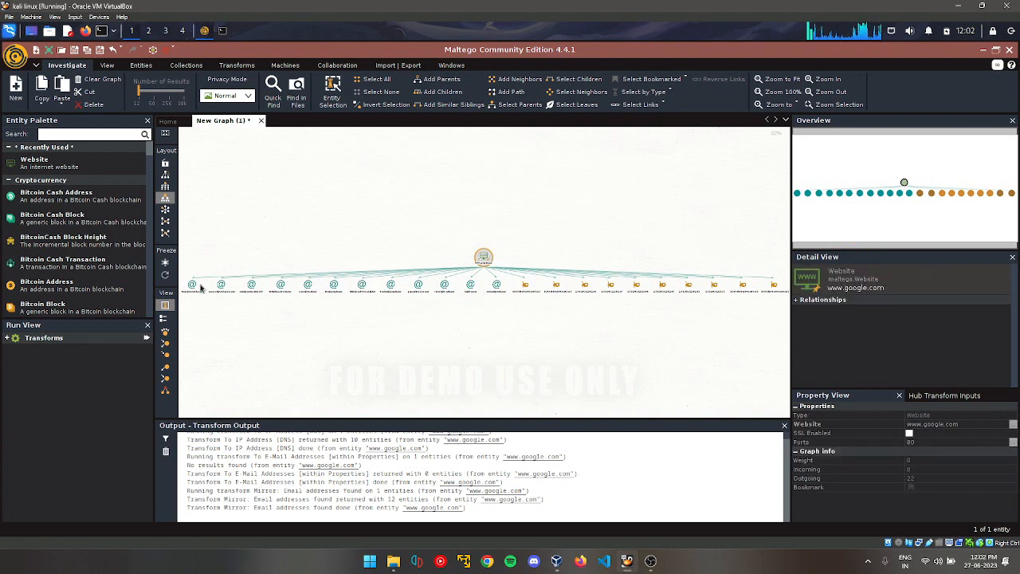
click(165, 210)
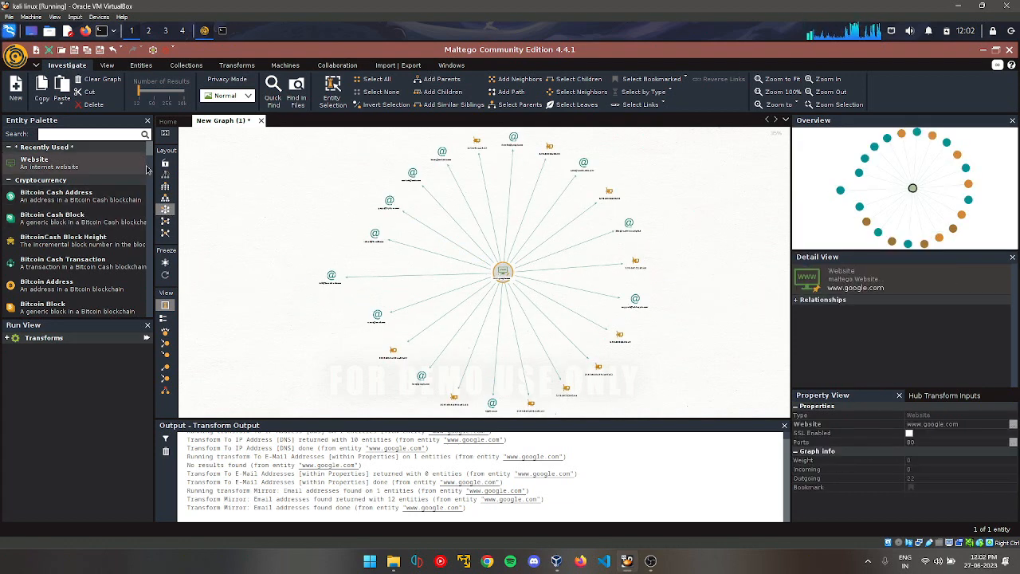
drag(149, 151, 151, 264)
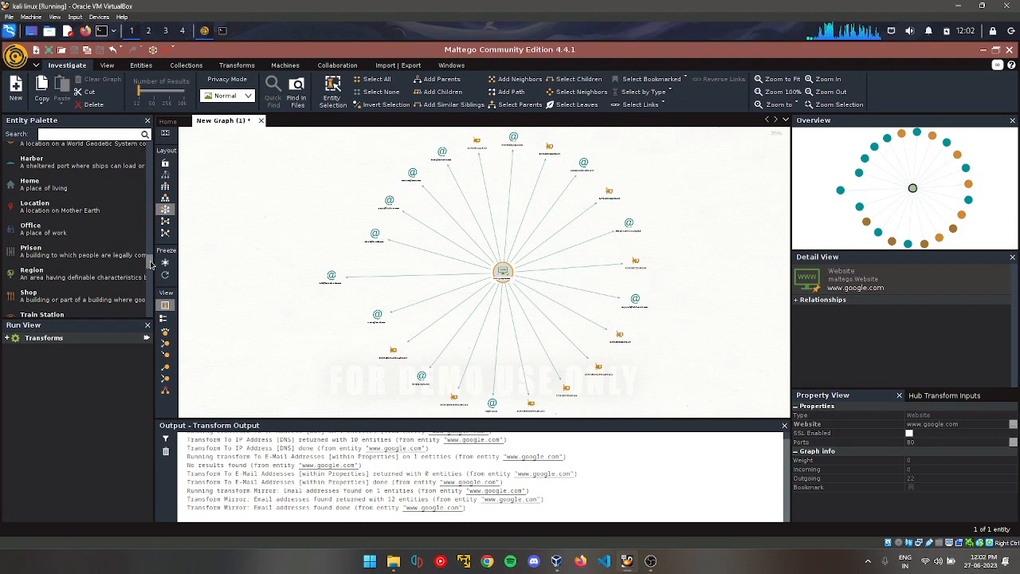
drag(151, 263, 157, 283)
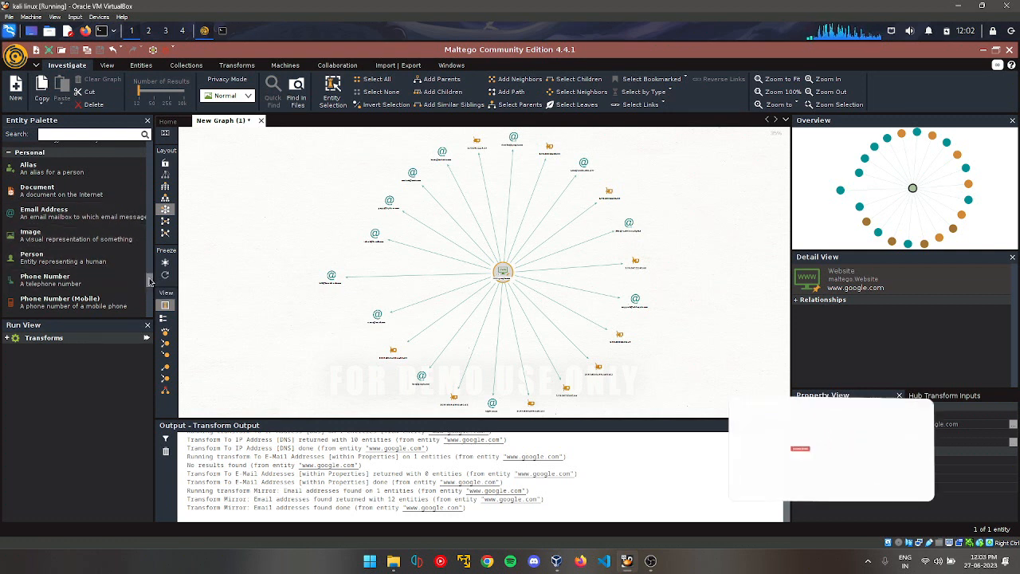
scroll(151, 289, down, 3)
scroll(151, 289, down, 1)
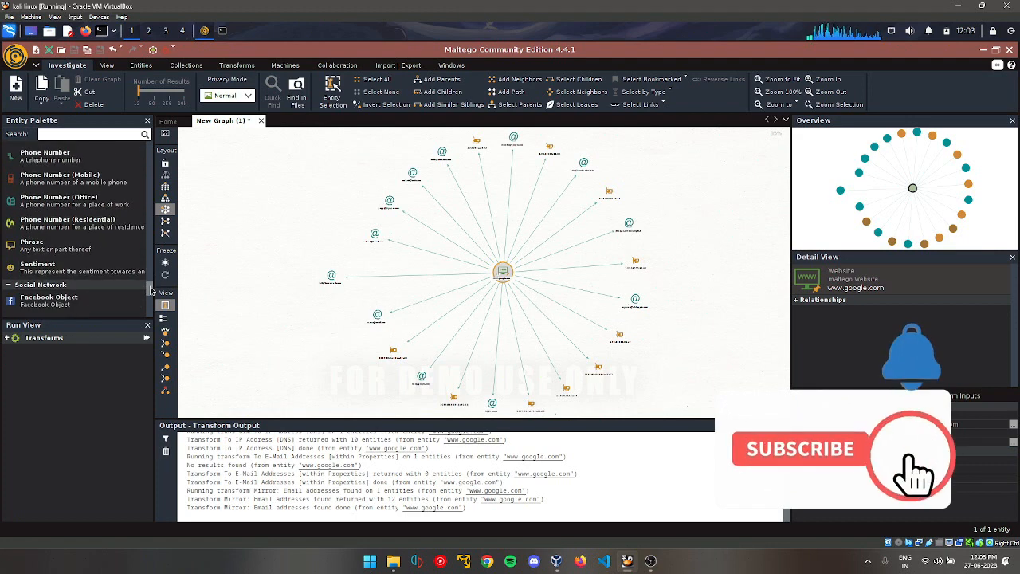
scroll(149, 295, down, 4)
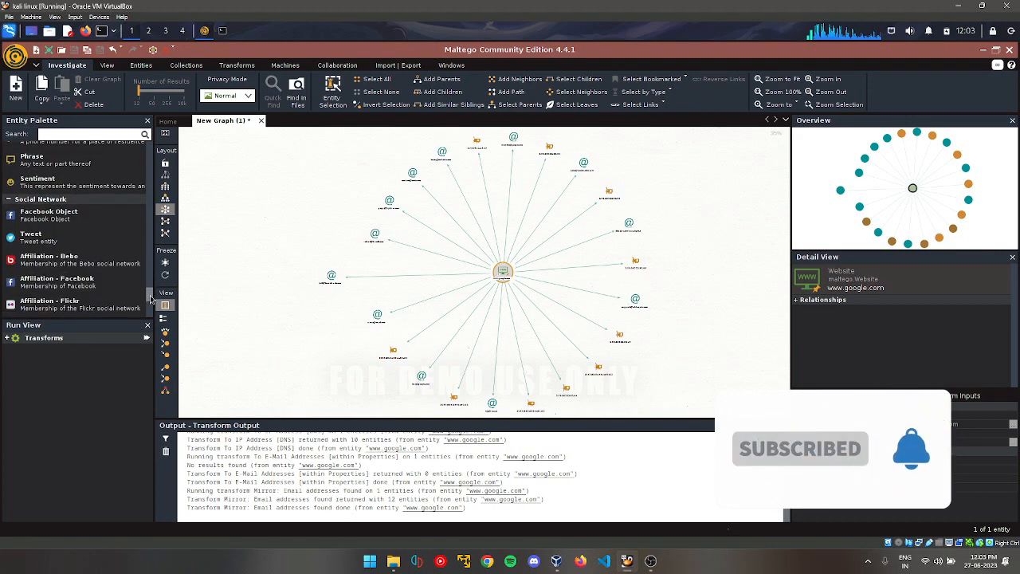
scroll(153, 305, up, 1)
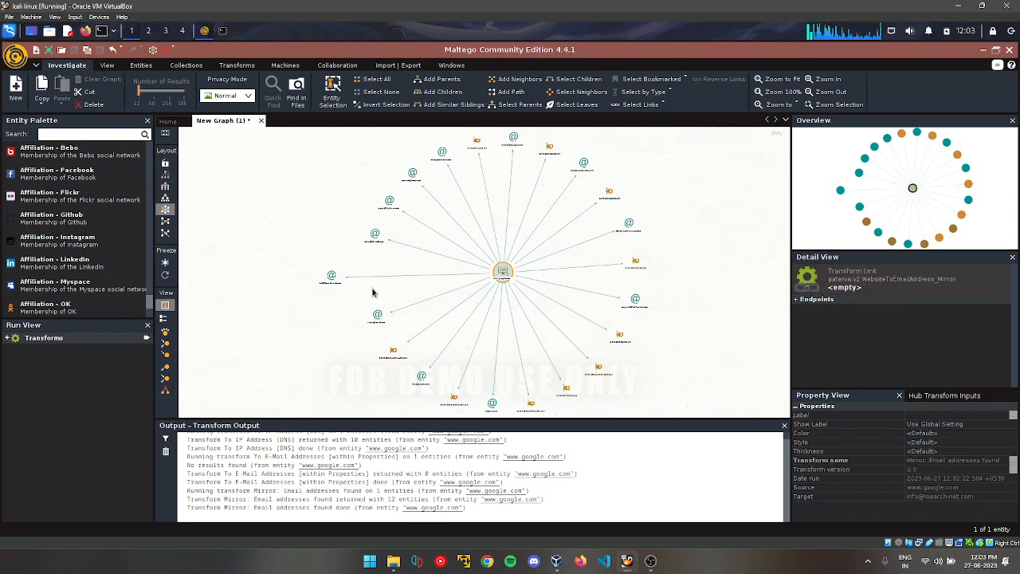